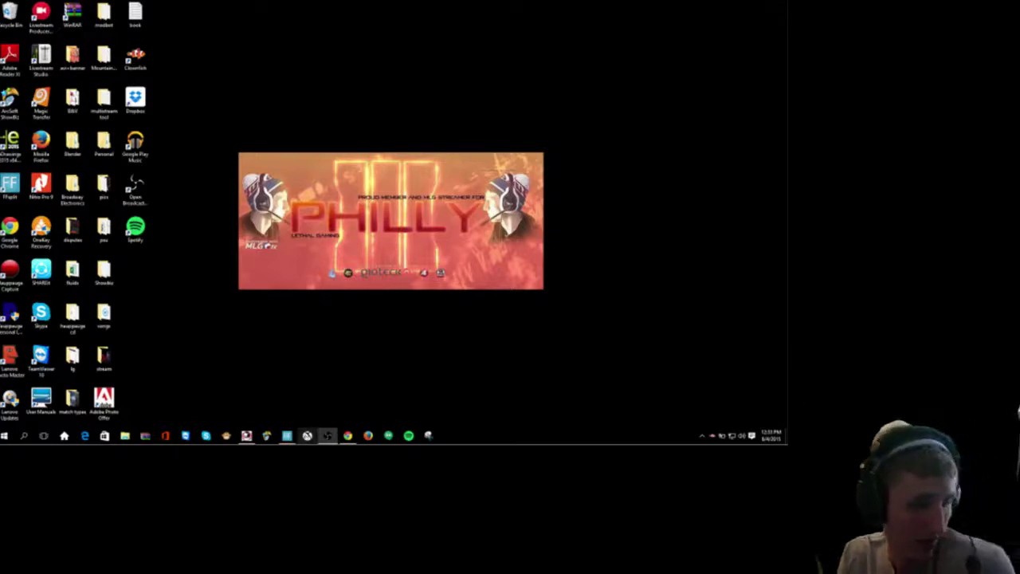
Open the Xbox app and go to the Connect to your Xbox One page.
{"action": "left_click", "coordinate": [307, 435]}
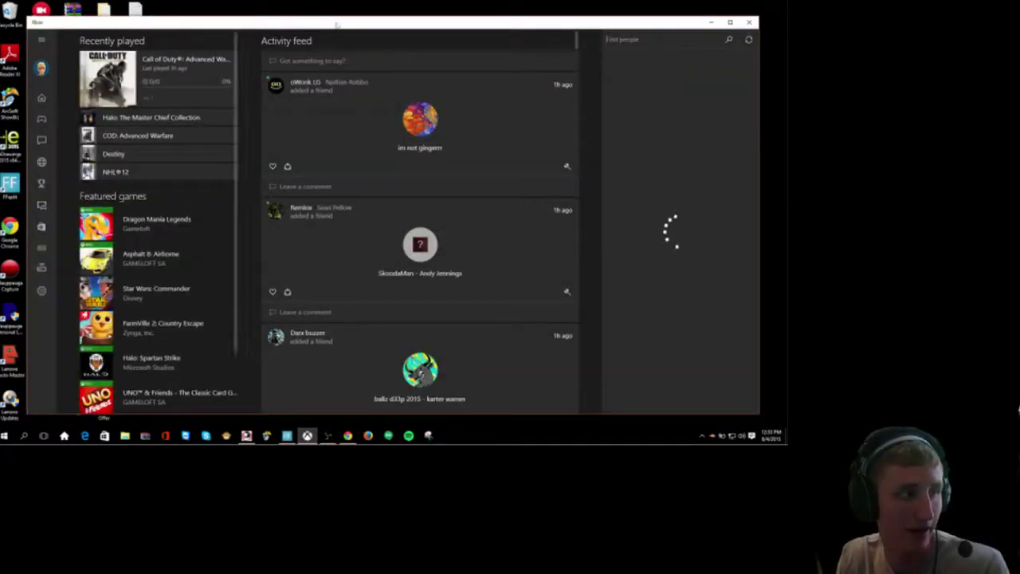
{"action": "left_click_drag", "start_coordinate": [336, 26], "coordinate": [337, 17]}
{"action": "left_click", "coordinate": [42, 131]}
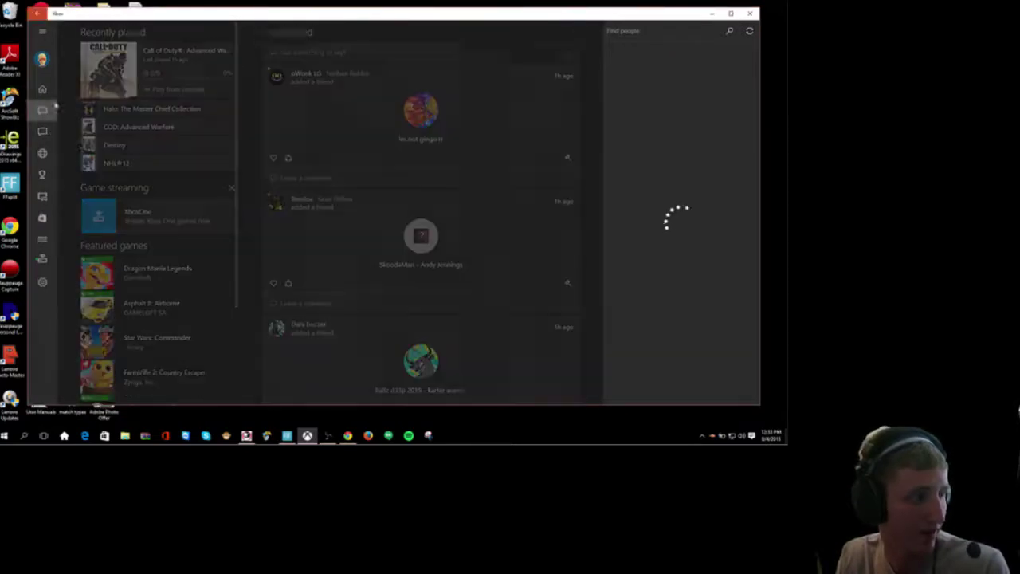
{"action": "left_click", "coordinate": [42, 155]}
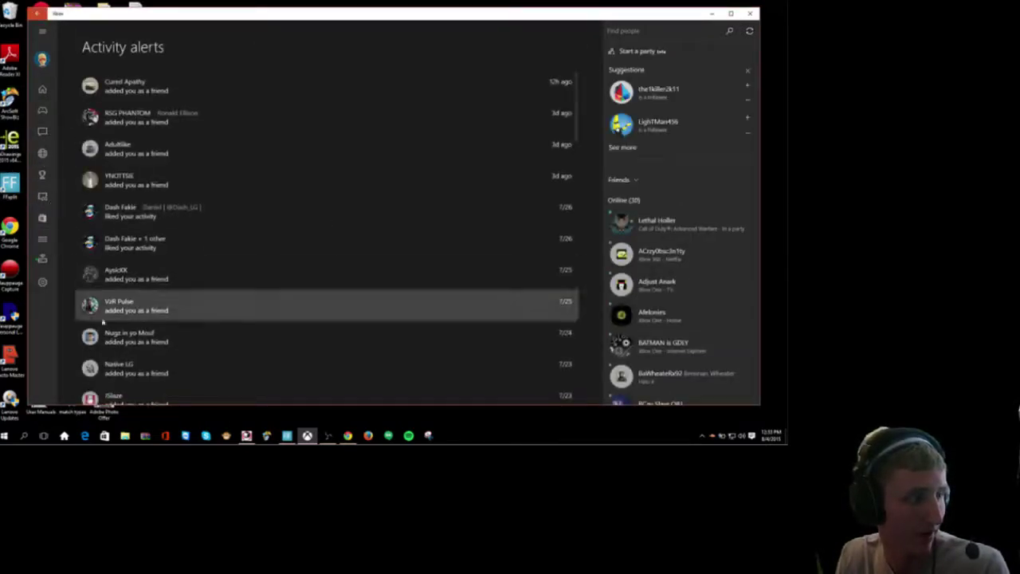
{"action": "left_click", "coordinate": [43, 260]}
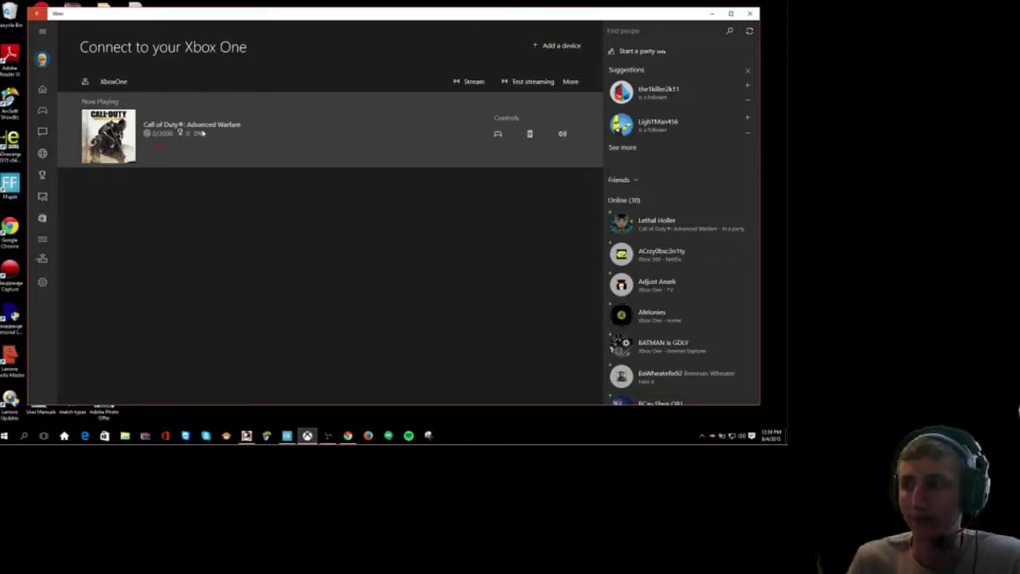
Check the console's on-screen controller and start streaming the XboxOne console, continuing without a controller attached to the PC.
{"action": "left_click", "coordinate": [497, 134]}
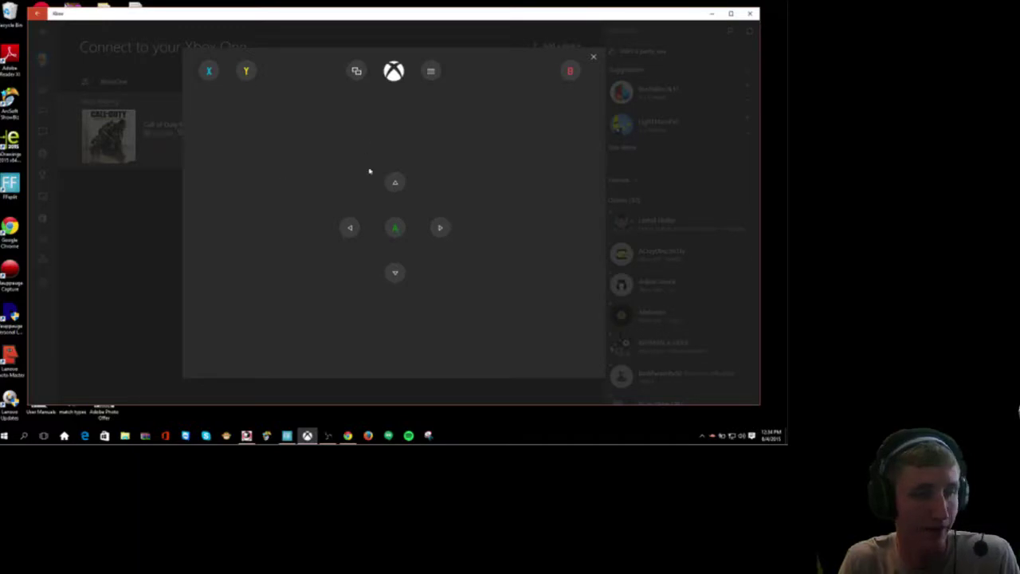
{"action": "left_click", "coordinate": [594, 58]}
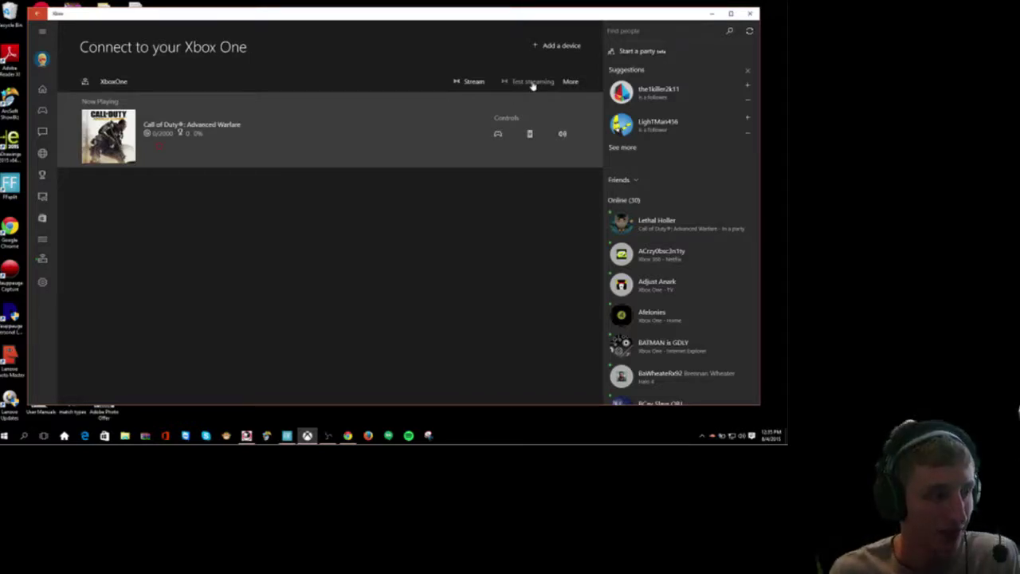
{"action": "left_click", "coordinate": [471, 83]}
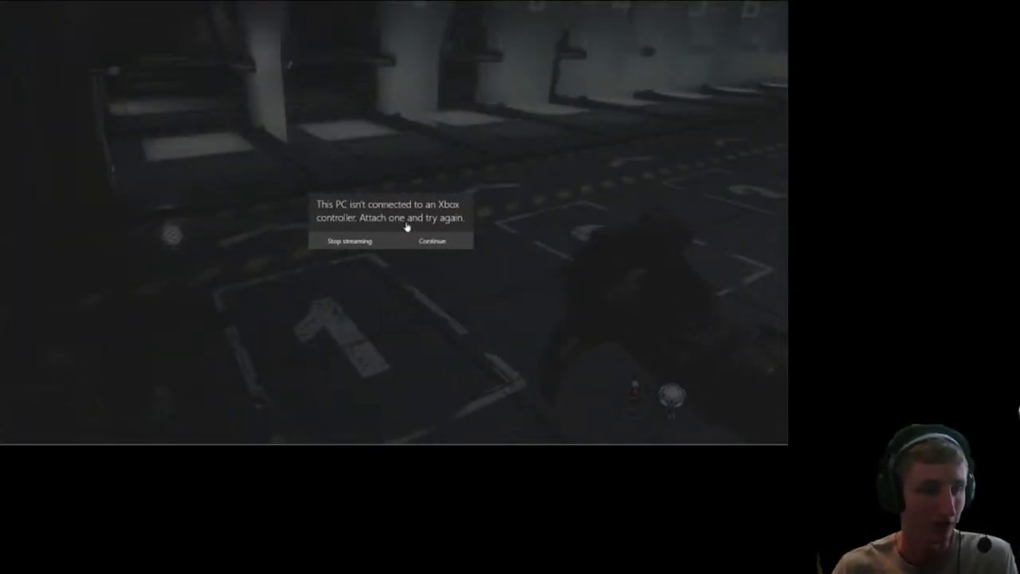
{"action": "left_click", "coordinate": [430, 242]}
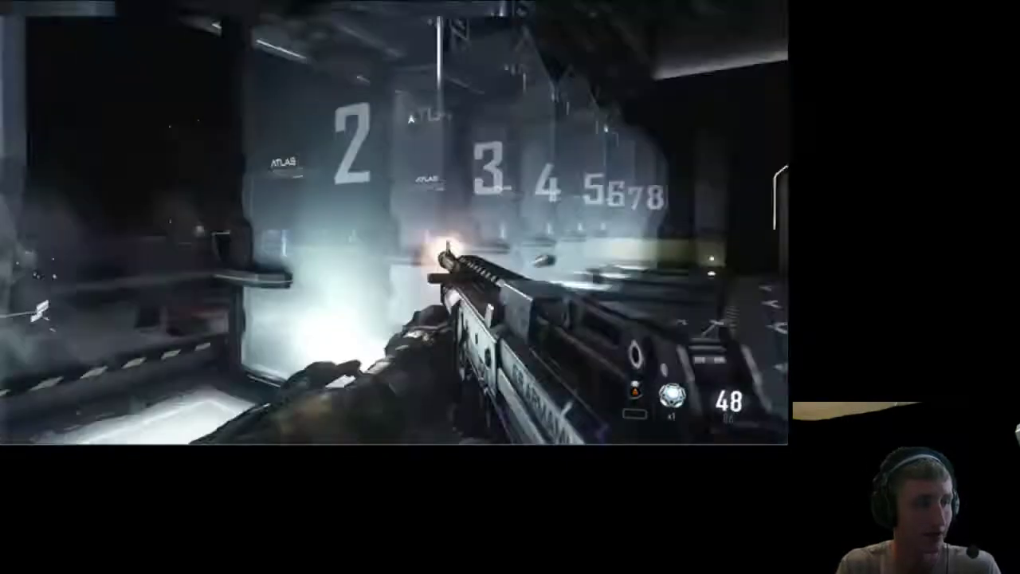
{"action": "key", "text": "r"}
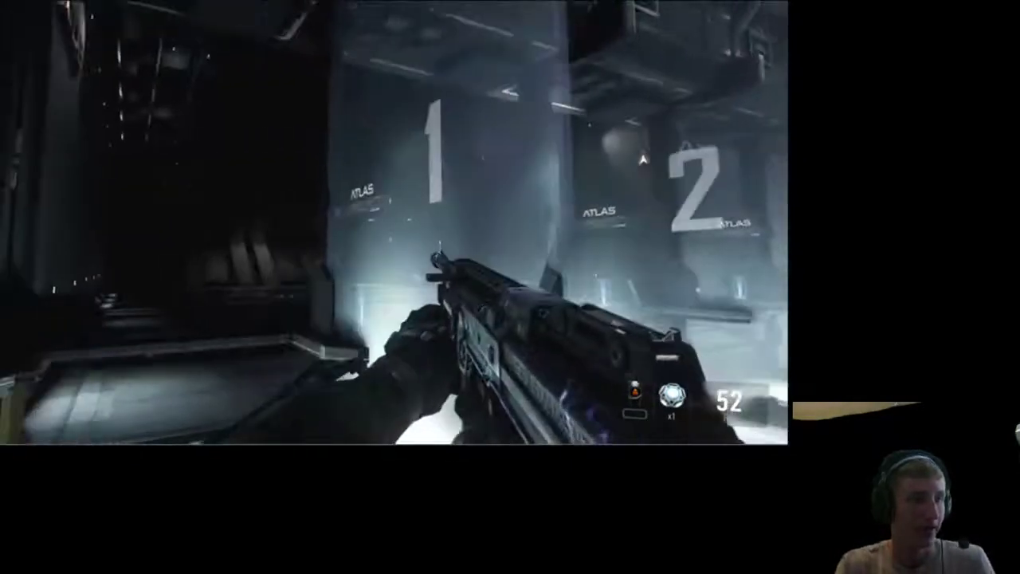
View the stream's bandwidth statistics and the available streaming quality levels without choosing another level.
{"action": "mouse_move", "coordinate": [721, 6]}
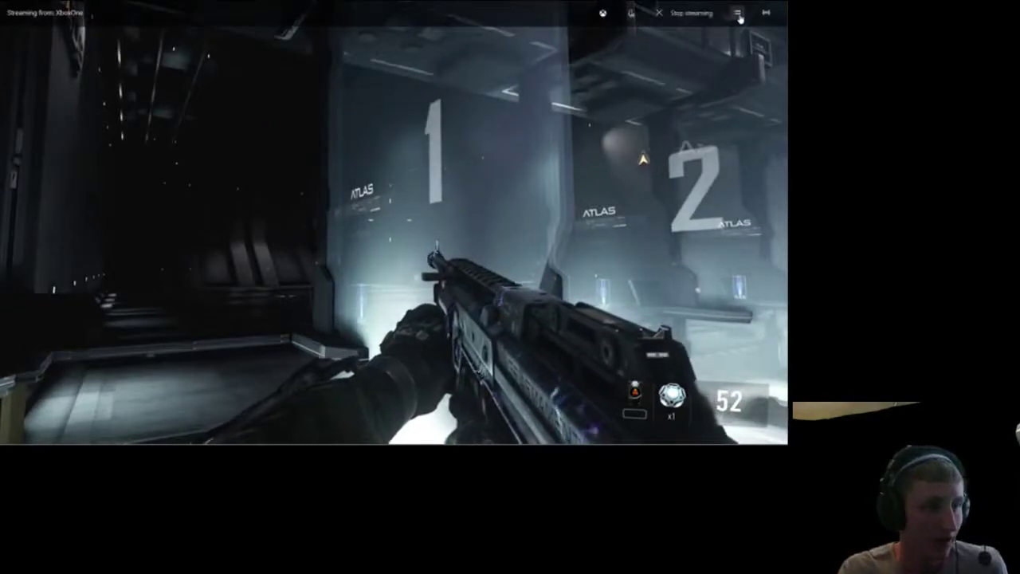
{"action": "left_click", "coordinate": [738, 15]}
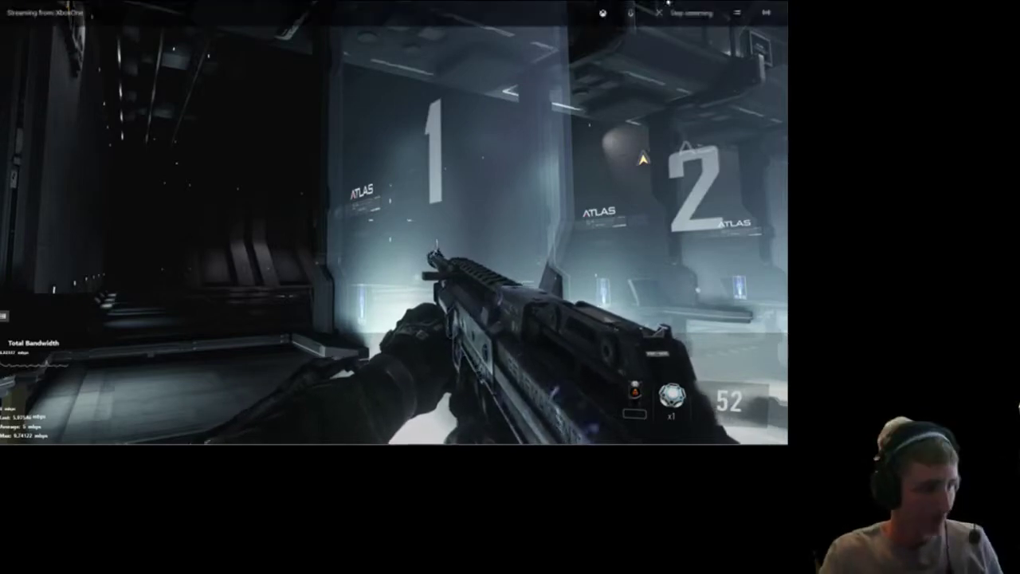
{"action": "left_click", "coordinate": [765, 12]}
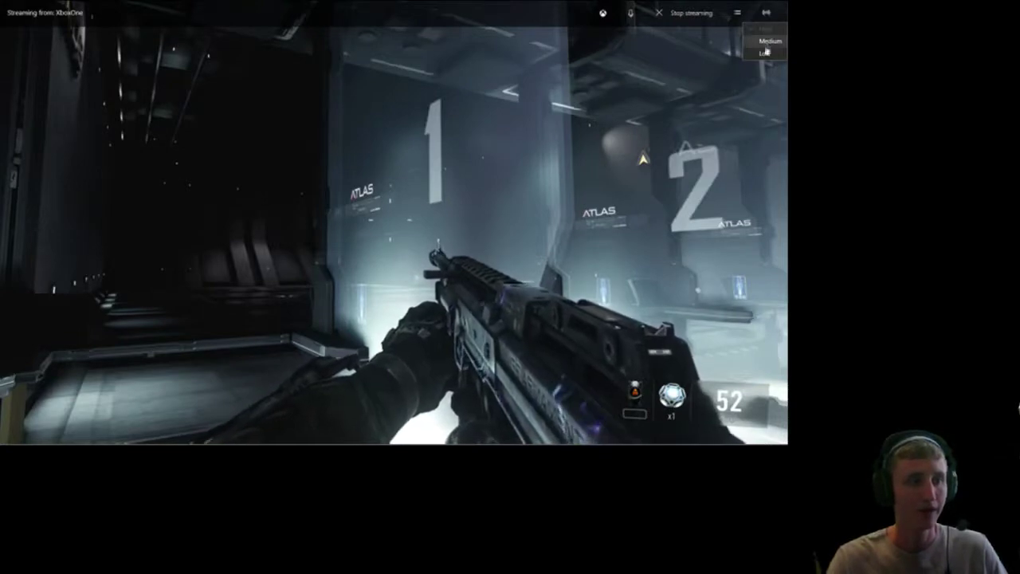
{"action": "left_click", "coordinate": [701, 62]}
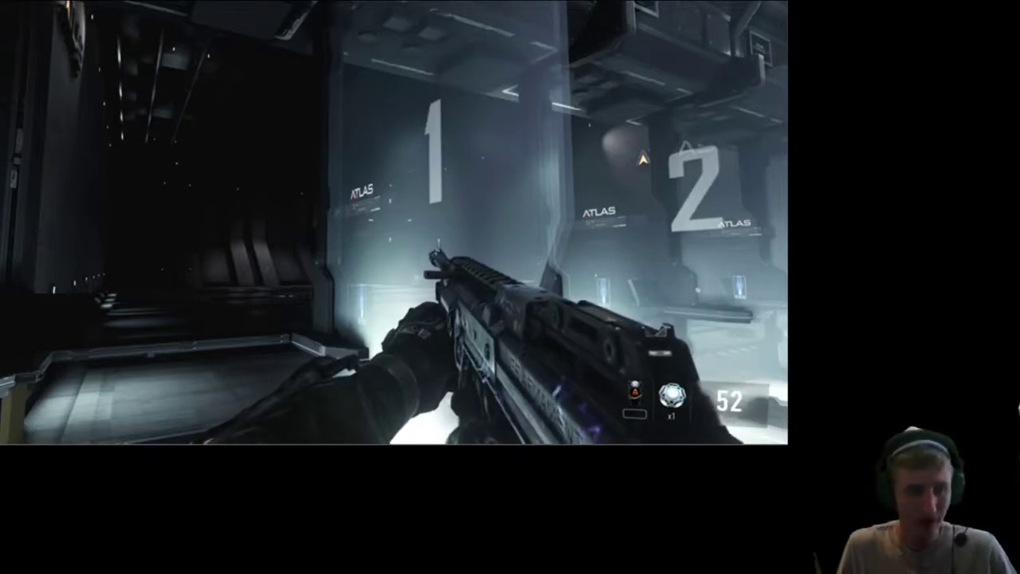
Go to the console's Home screen from the game and open Messages snapped beside it.
{"action": "mouse_move", "coordinate": [154, 239]}
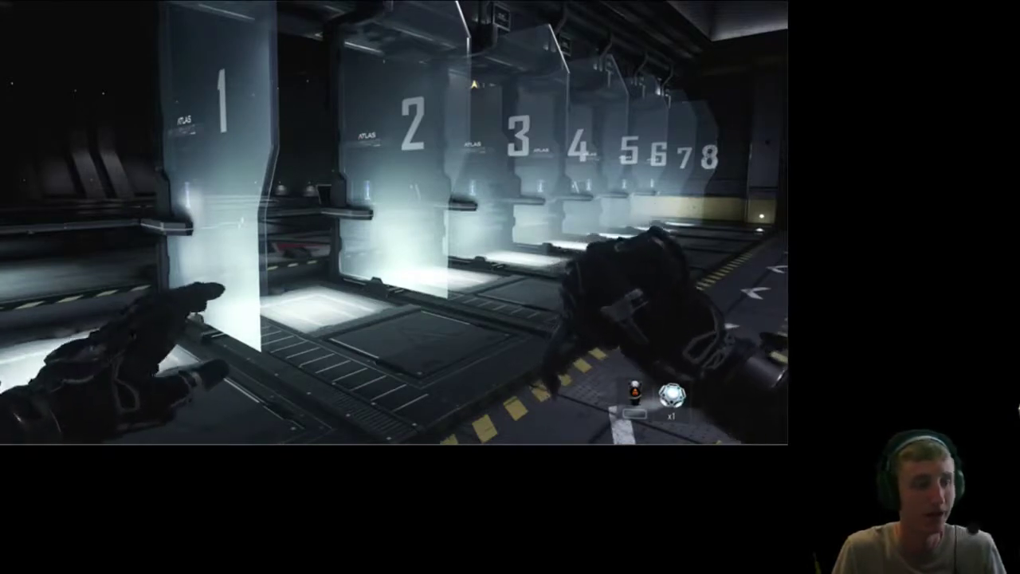
{"action": "mouse_move", "coordinate": [399, 229]}
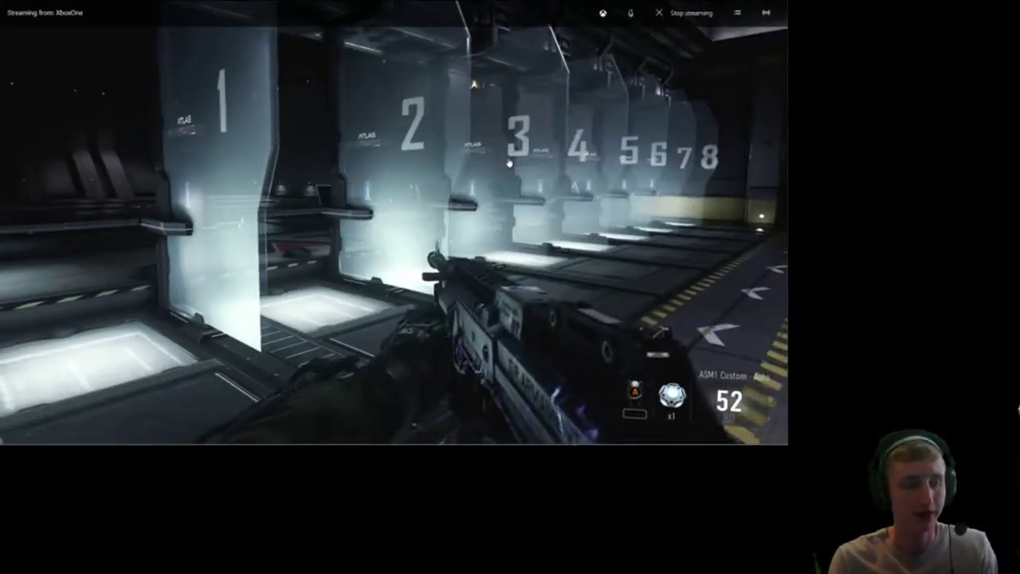
{"action": "key", "text": "Home"}
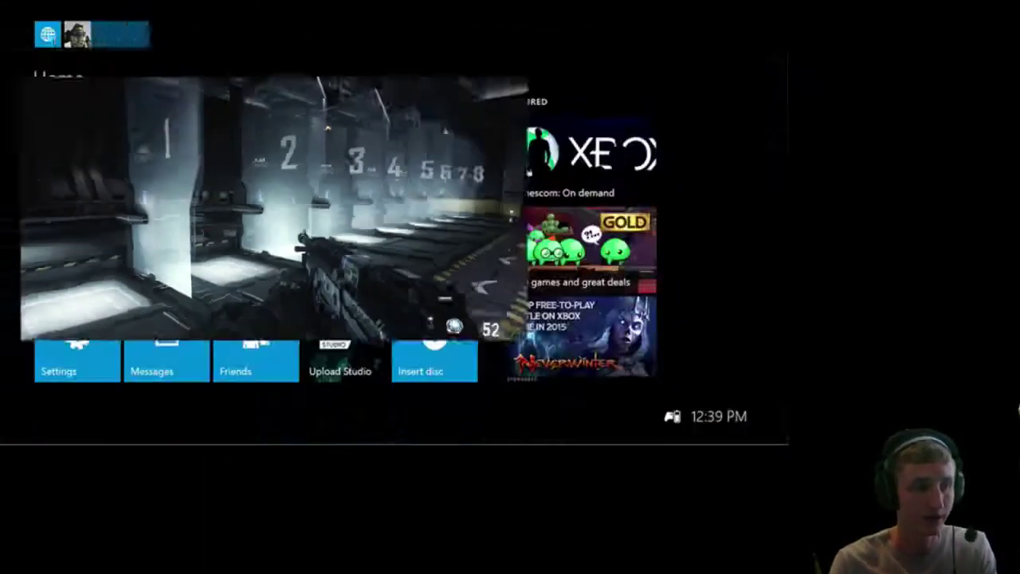
{"action": "key", "text": "Right"}
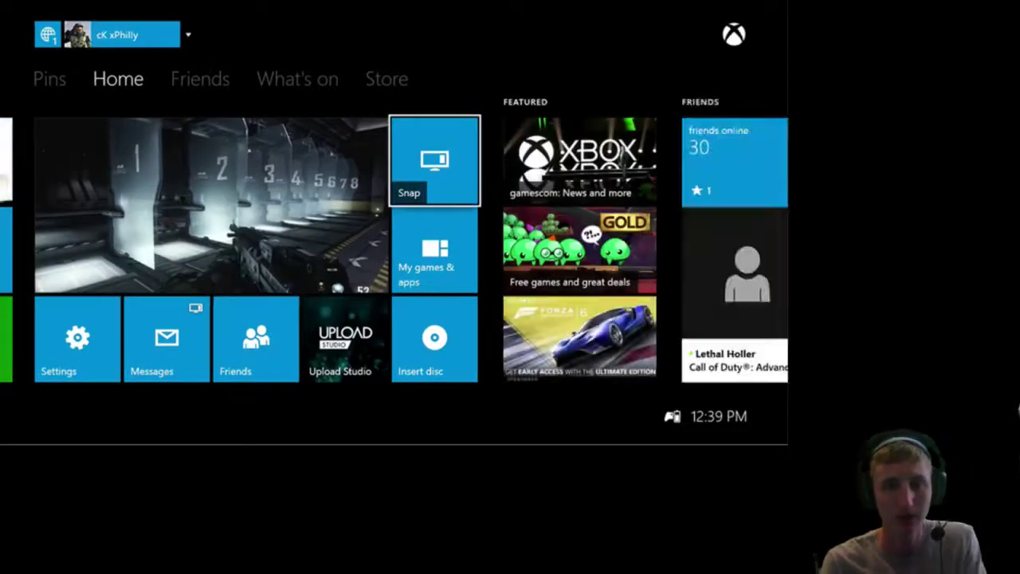
{"action": "key", "text": "Down"}
{"action": "key", "text": "Down"}
{"action": "key", "text": "Left"}
{"action": "key", "text": "Left"}
{"action": "key", "text": "Left"}
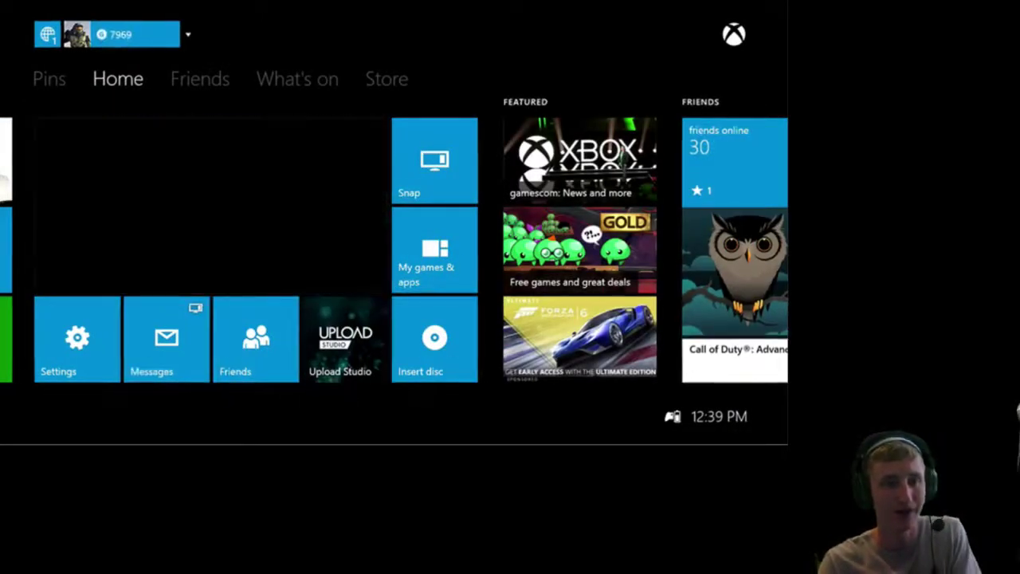
{"action": "key", "text": "Return"}
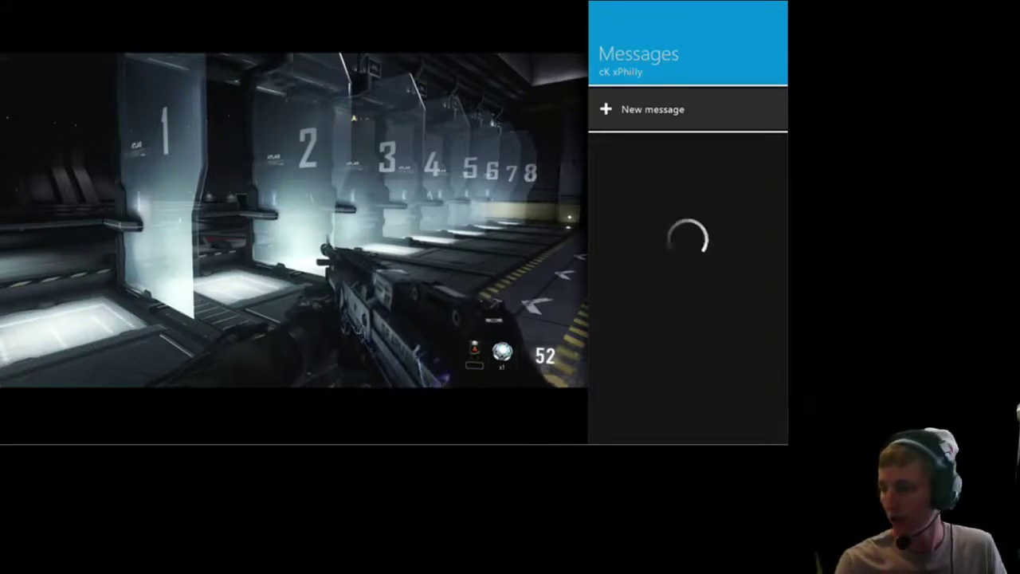
Open the conversation with the Friday 8:20 PM voice message and select the voice clip.
{"action": "key", "text": "Down"}
{"action": "key", "text": "Down"}
{"action": "key", "text": "Down"}
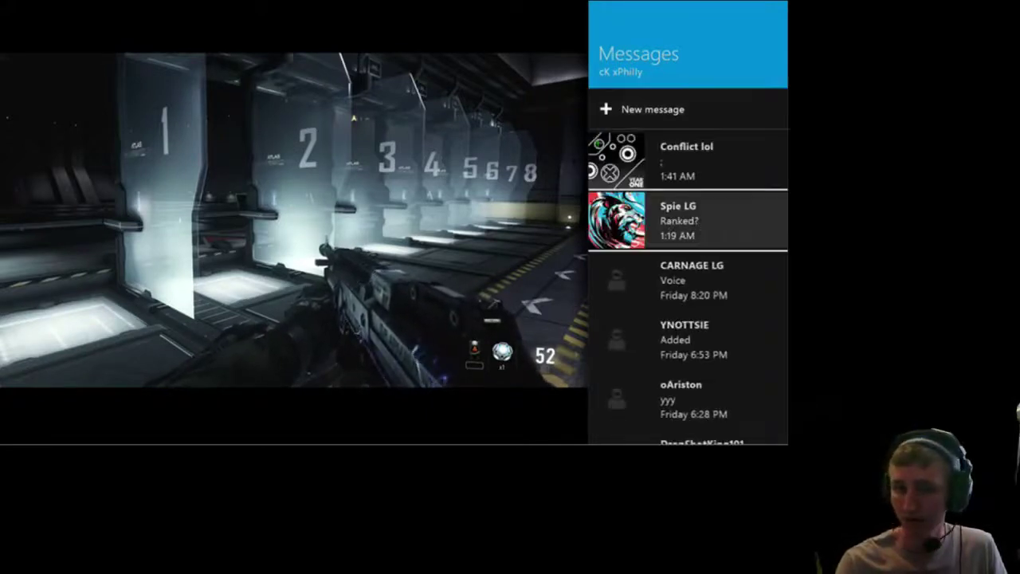
{"action": "key", "text": "Return"}
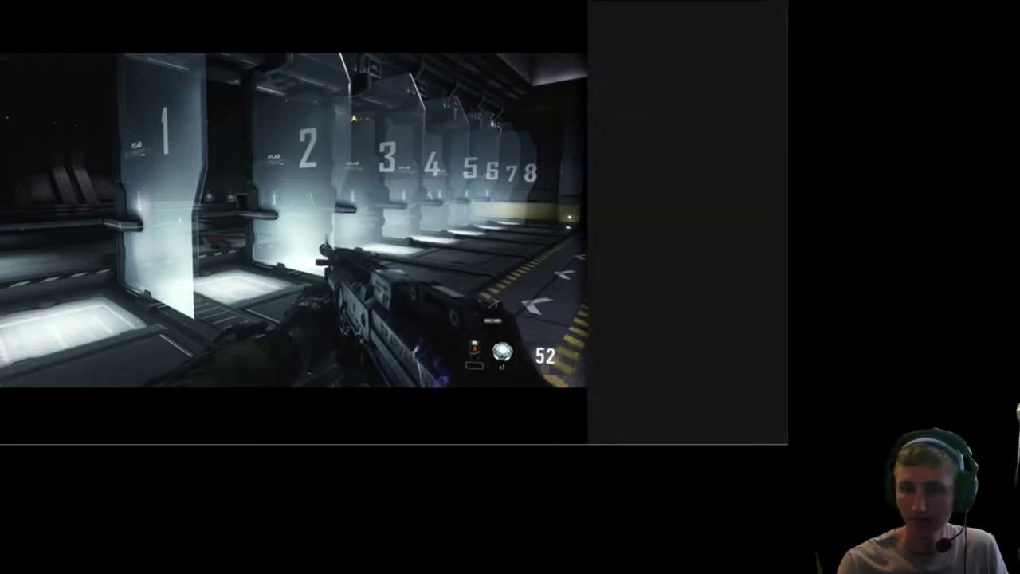
{"action": "key", "text": "Up"}
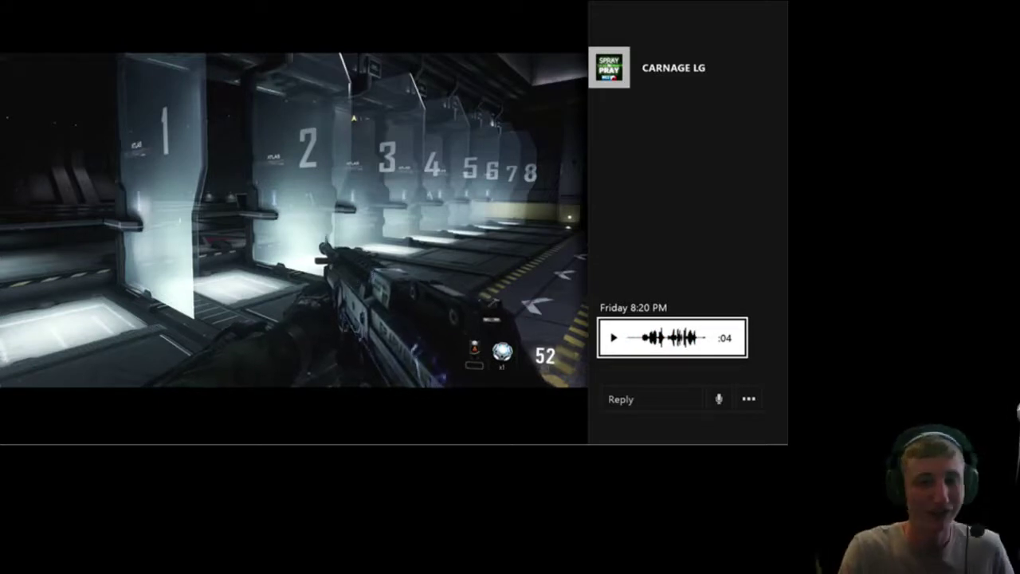
Return to the console's Home screen and resume Call of Duty: Advanced Warfare in full screen without the snapped Messages.
{"action": "key", "text": "Home"}
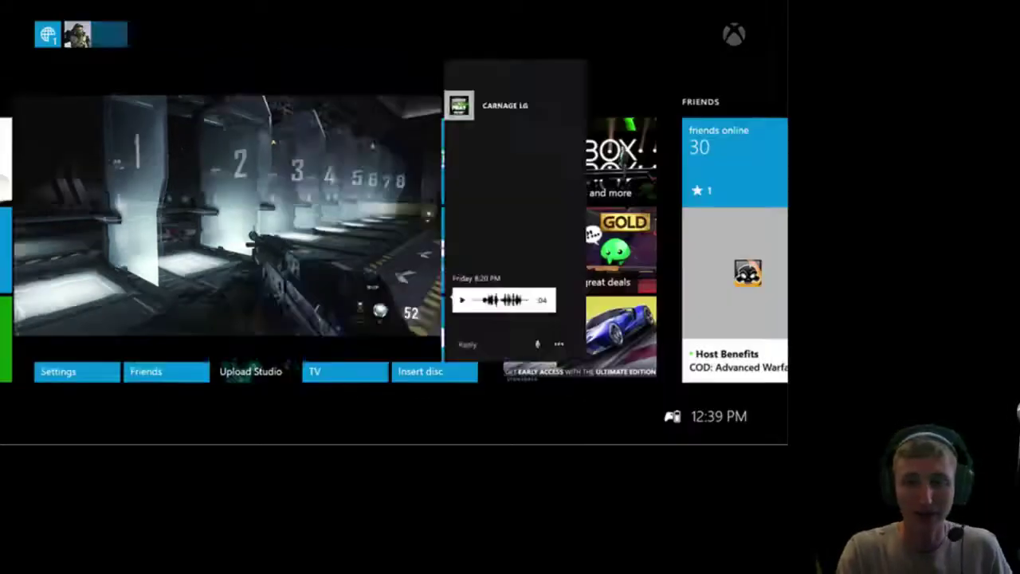
{"action": "key", "text": "Right"}
{"action": "key", "text": "Return"}
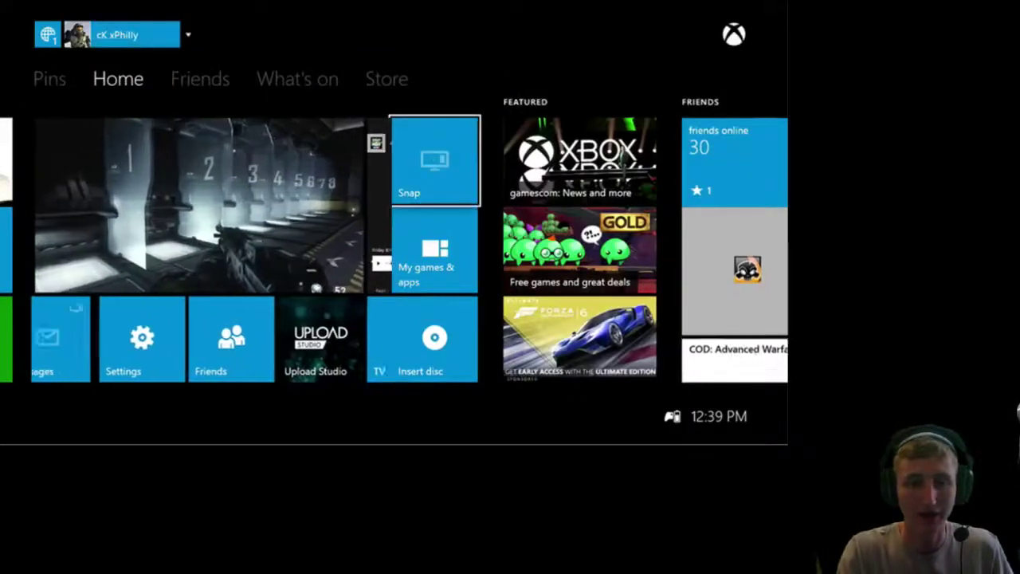
{"action": "key", "text": "Left"}
{"action": "key", "text": "Return"}
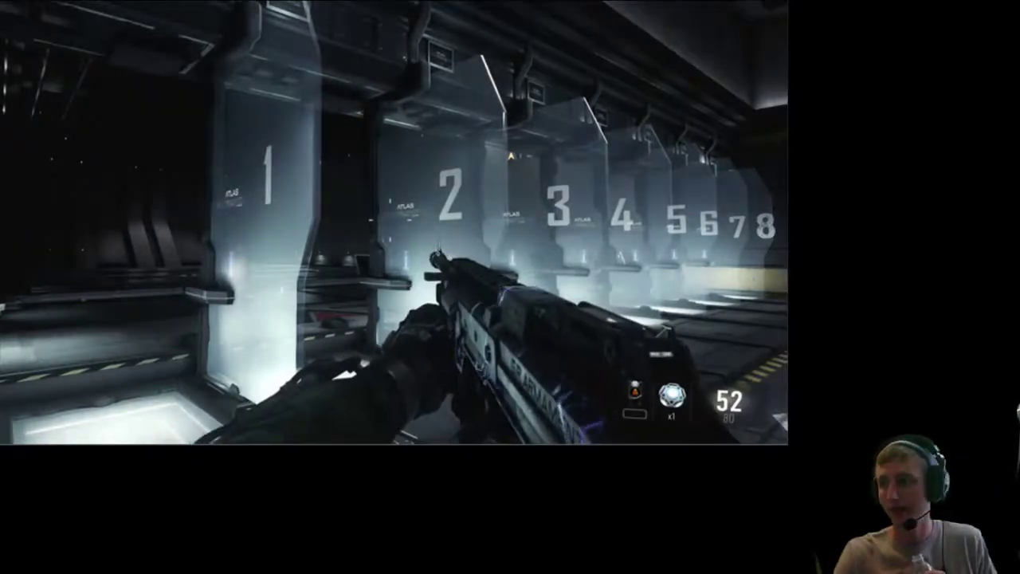
Switch to FFsplit with its canvas and layer lists and extend the window downward.
{"action": "key", "text": "alt+Tab"}
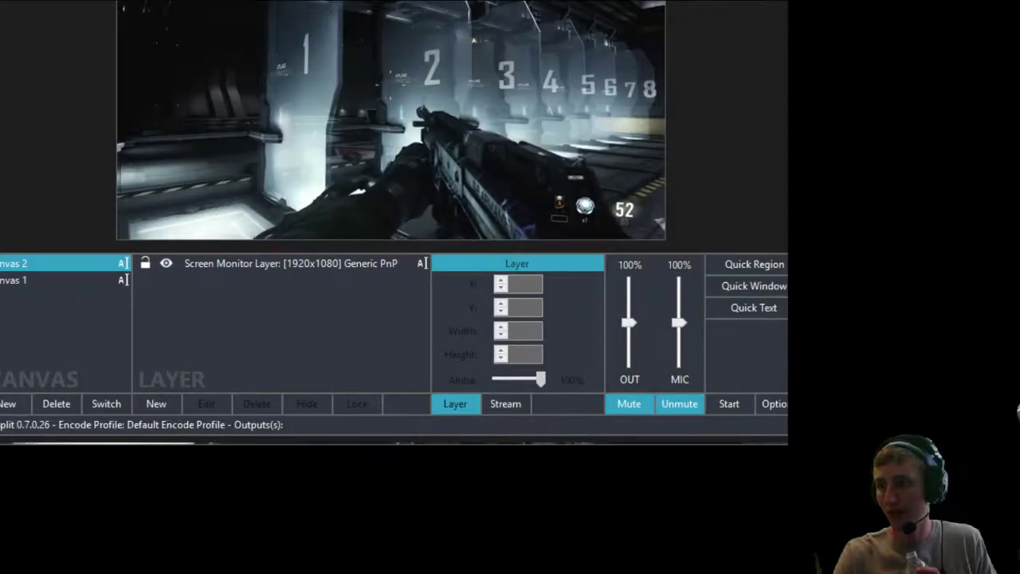
{"action": "key", "text": "alt+Tab"}
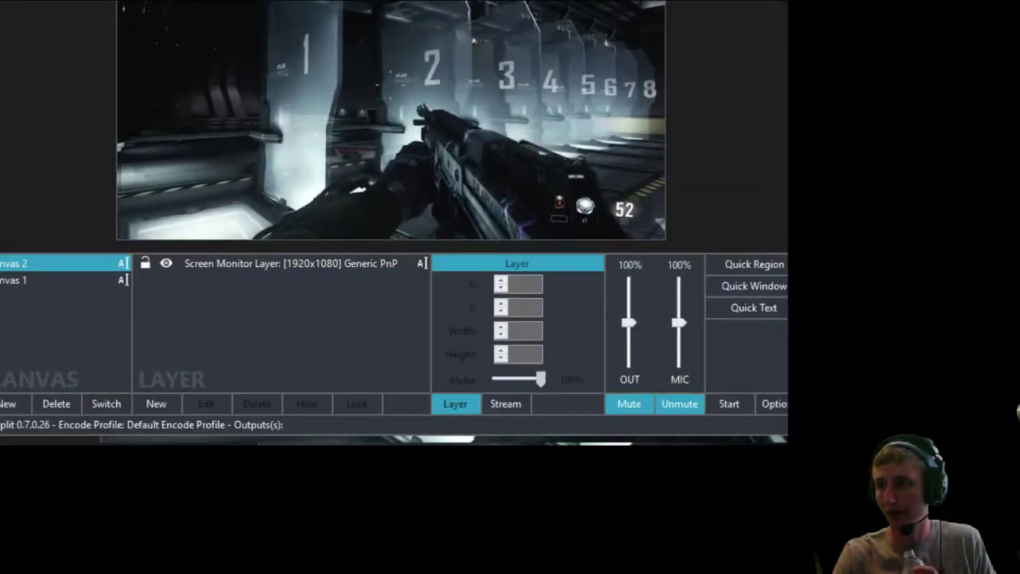
{"action": "key", "text": "alt+Tab"}
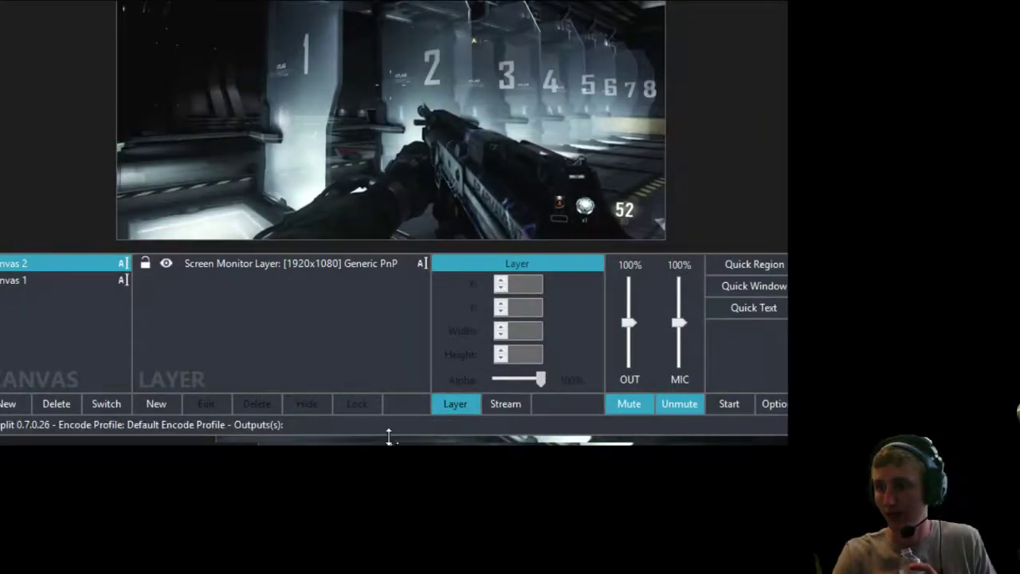
{"action": "left_click_drag", "start_coordinate": [387, 435], "coordinate": [387, 573]}
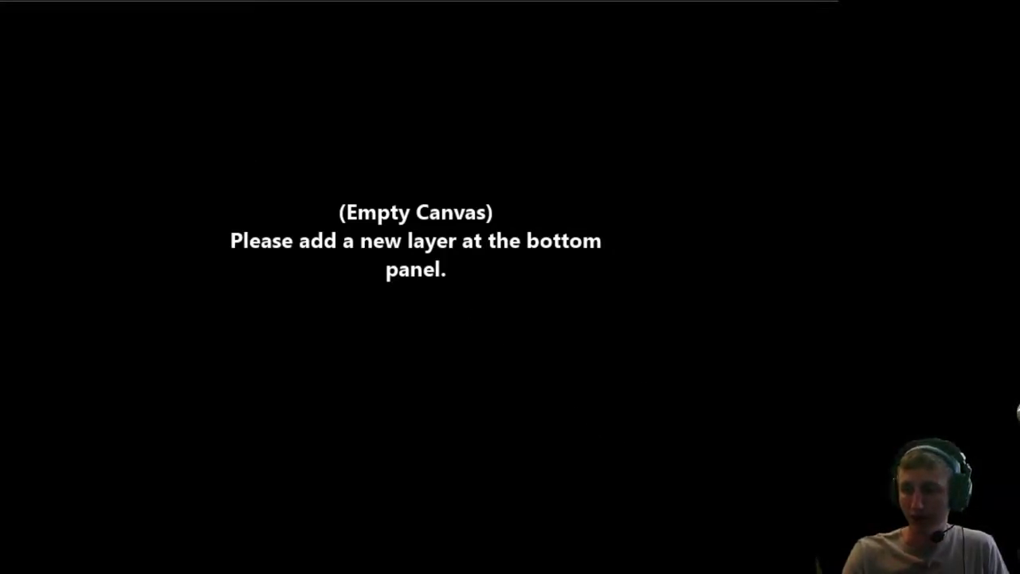
{"action": "left_click", "coordinate": [264, 43]}
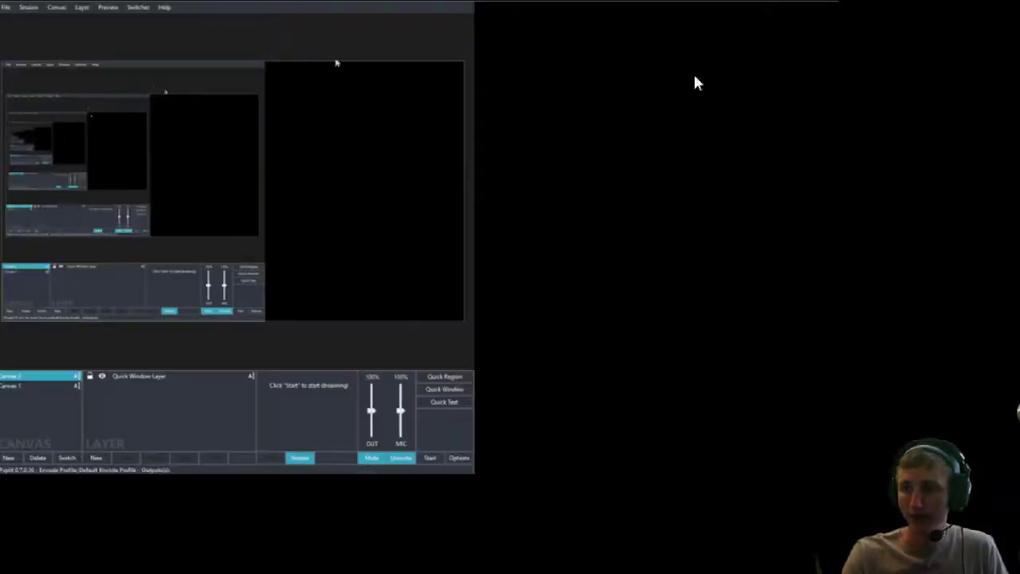
{"action": "left_click", "coordinate": [189, 379]}
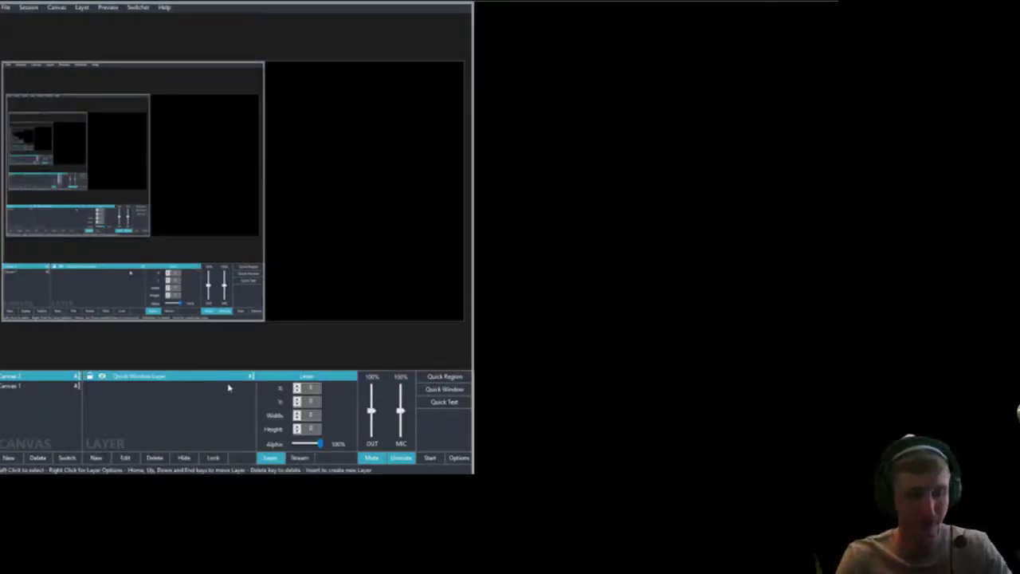
{"action": "key", "text": "Delete"}
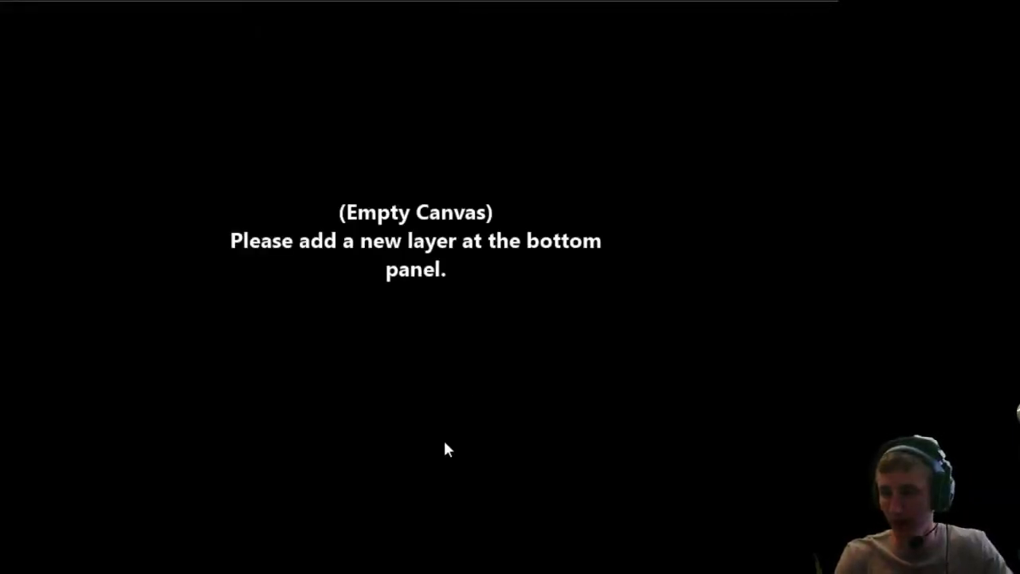
Add a new screen capture layer to the empty canvas that captures a monitor.
{"action": "left_click", "coordinate": [444, 441]}
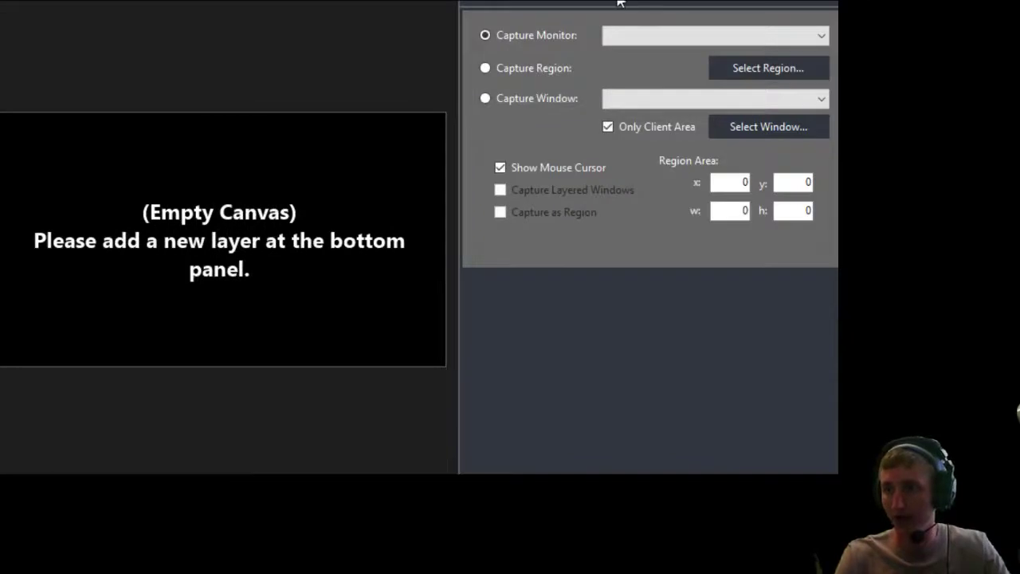
{"action": "left_click", "coordinate": [682, 56]}
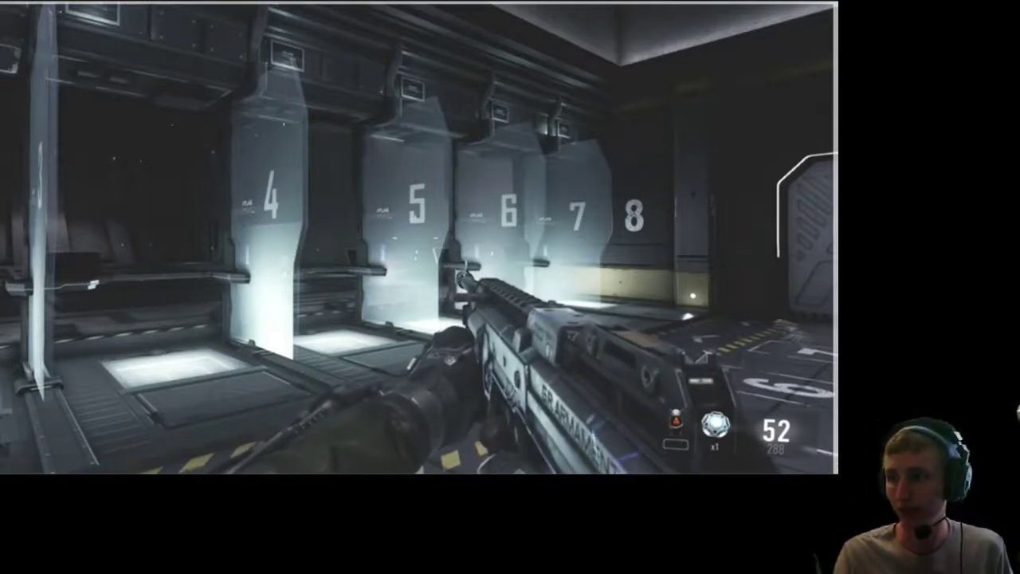
Stop the current console stream and start streaming again, continuing without a controller attached to the PC.
{"action": "mouse_move", "coordinate": [230, 133]}
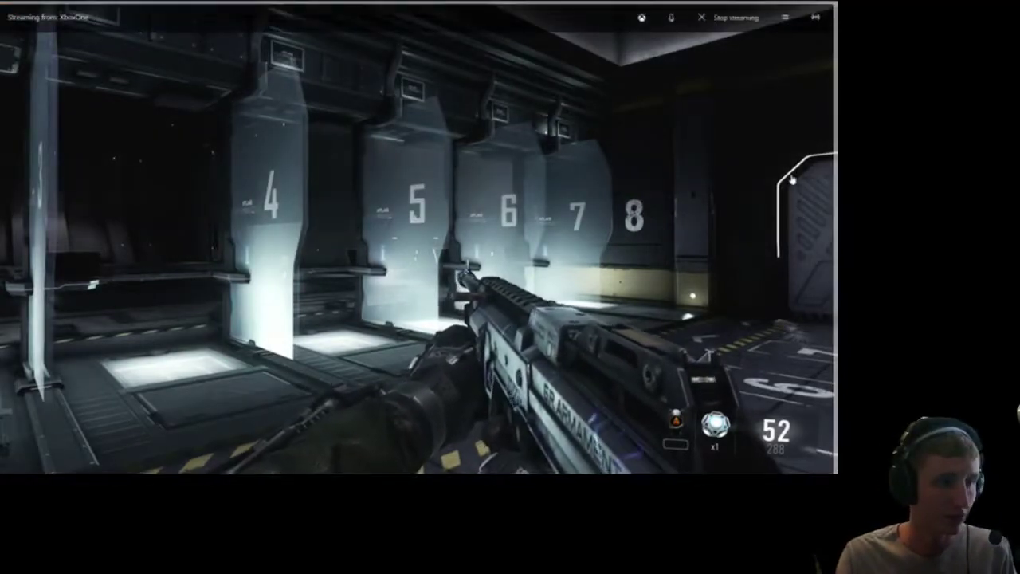
{"action": "left_click", "coordinate": [732, 22]}
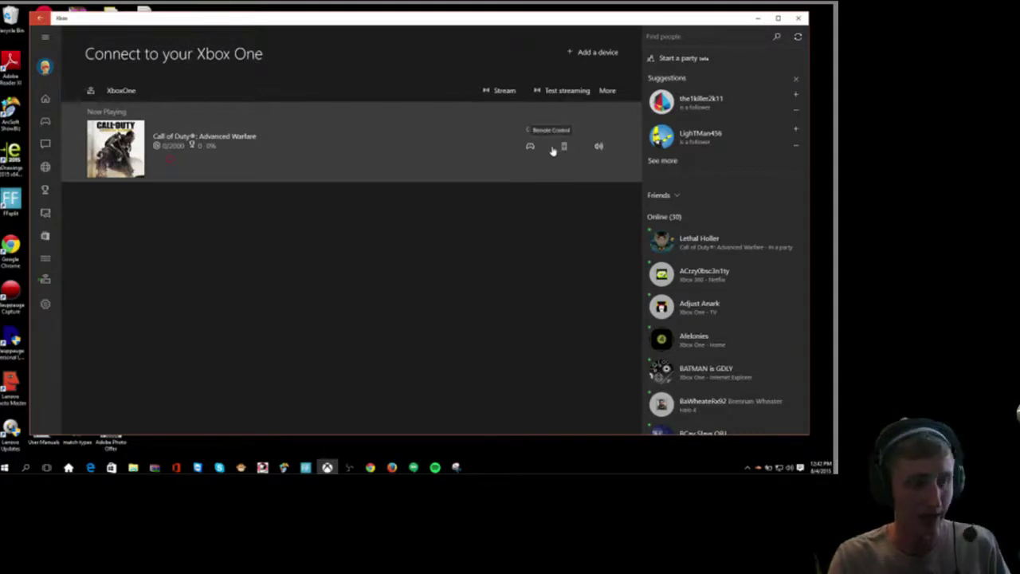
{"action": "left_click", "coordinate": [502, 91]}
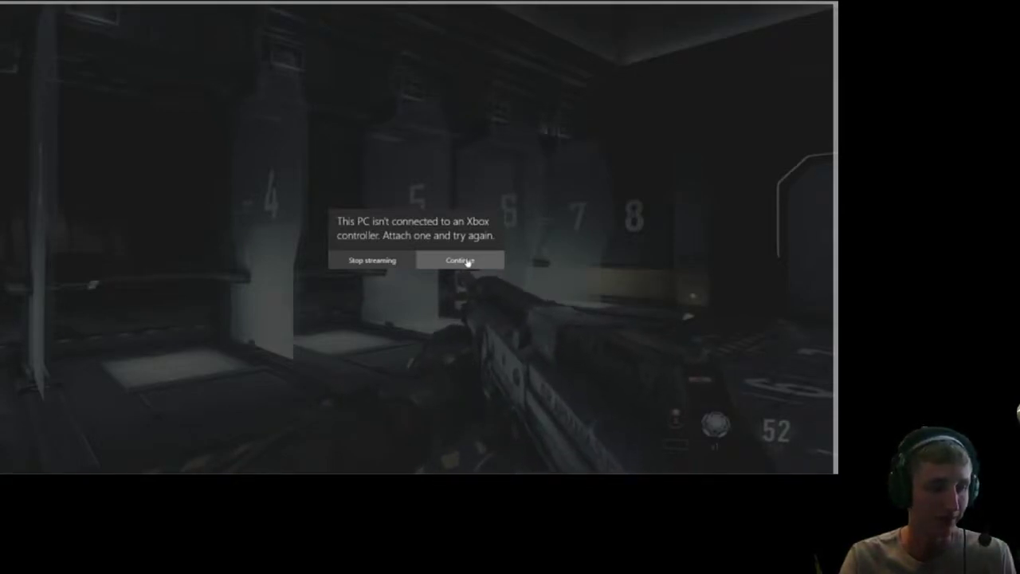
{"action": "left_click", "coordinate": [468, 263]}
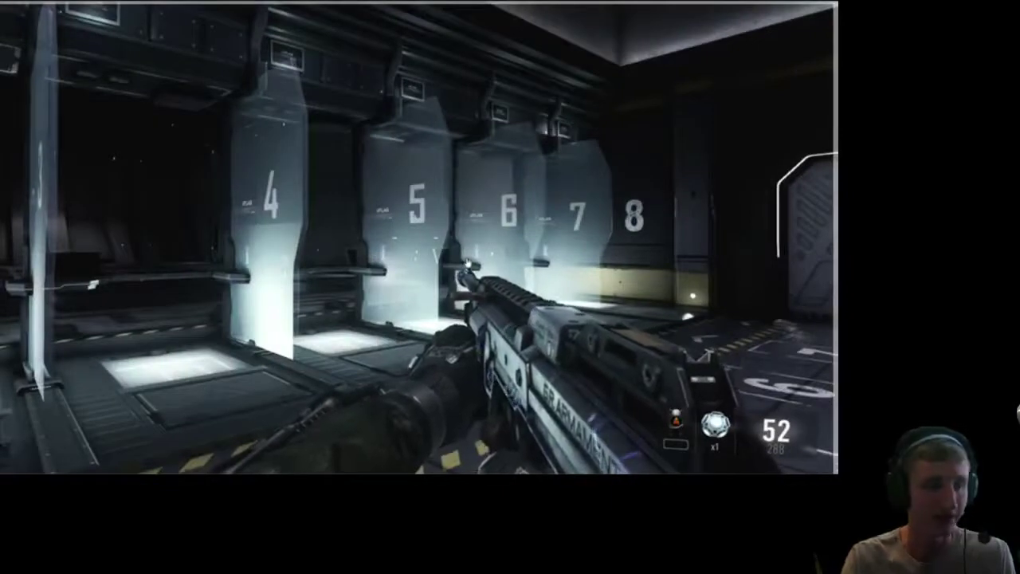
{"action": "left_click", "coordinate": [822, 20]}
{"action": "left_click", "coordinate": [822, 20]}
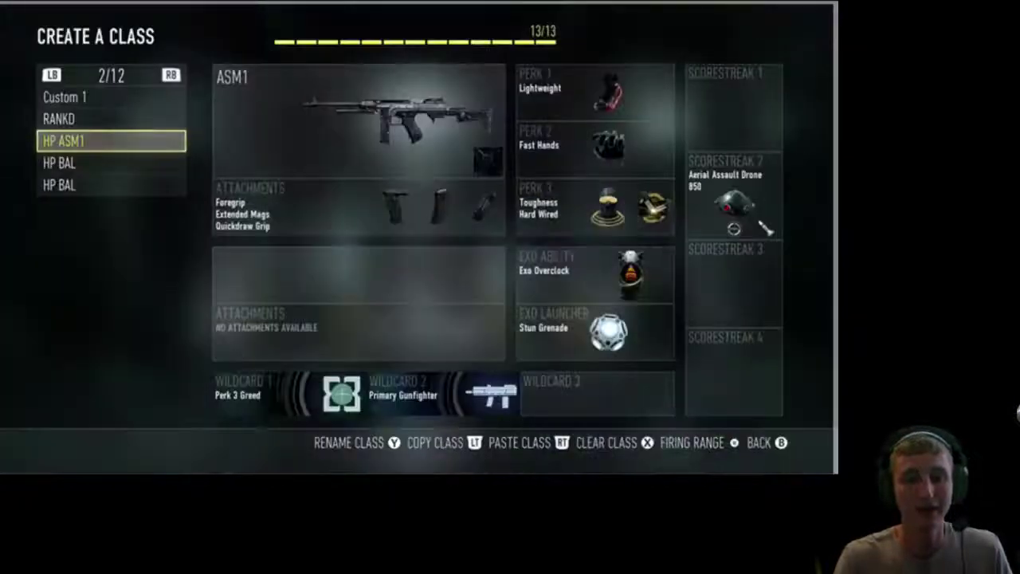
Leave Create a Class and return to the game's Xbox Live menu.
{"action": "key", "text": "Escape"}
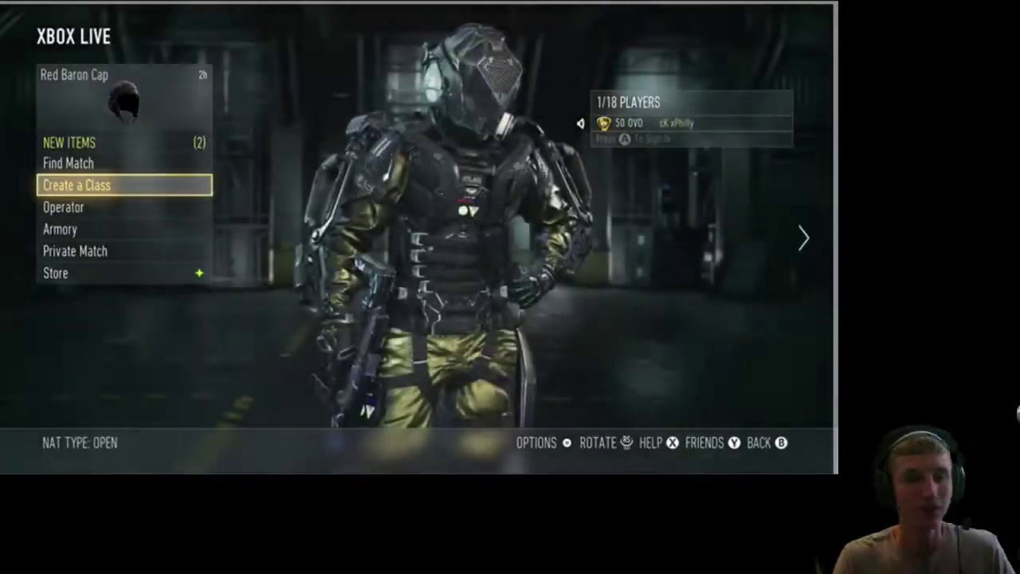